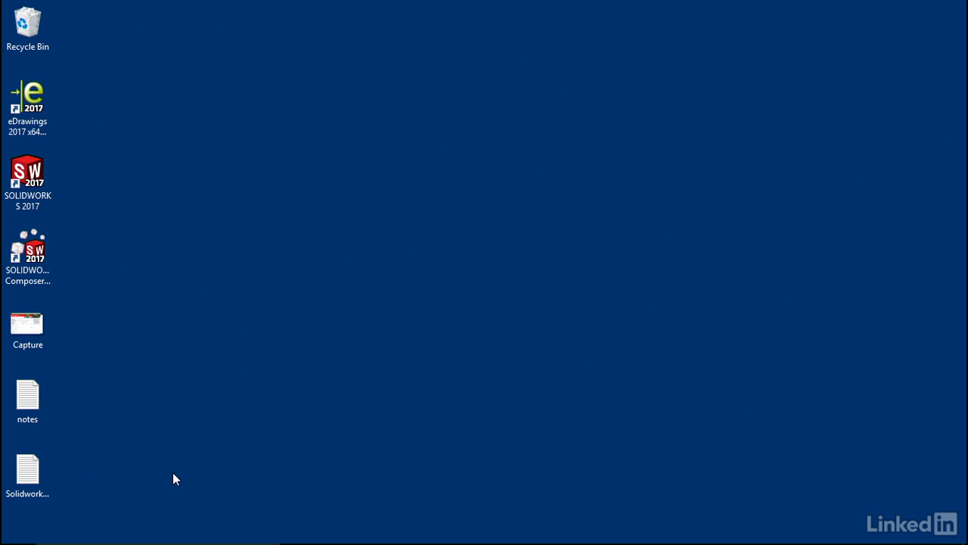
- Search for and launch the SOLIDWORKS PDM Administration desktop app
{"action": "left_click", "coordinate": [25, 530]}
{"action": "type", "text": "admi"}
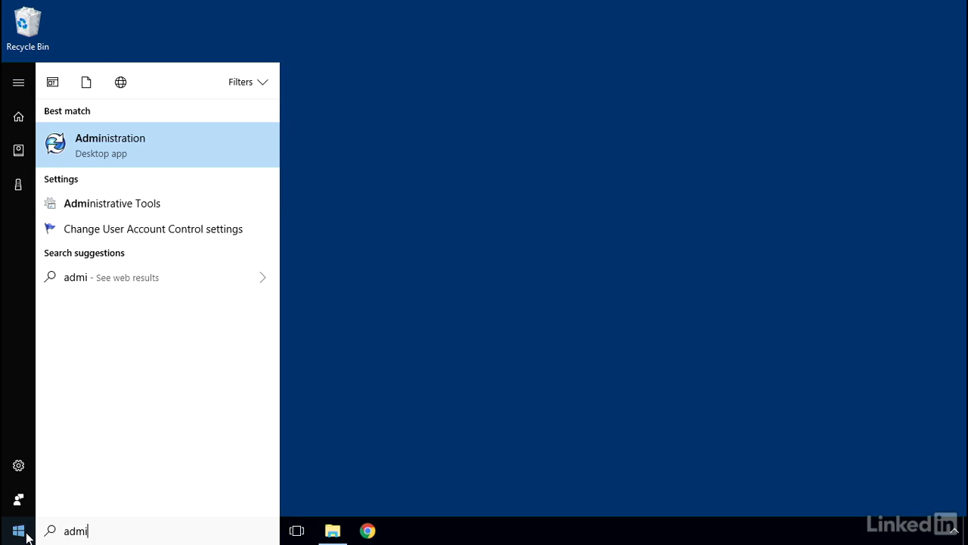
{"action": "key", "text": "Return"}
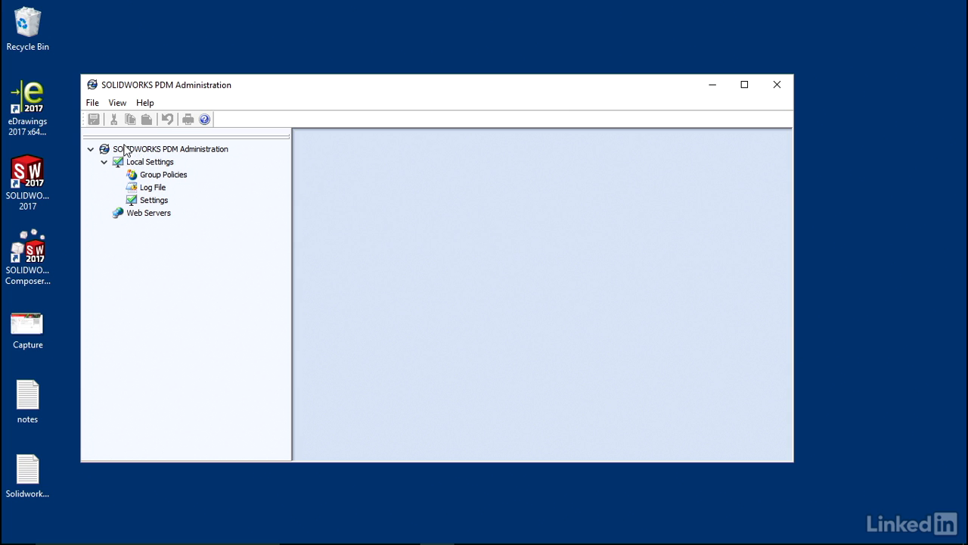
- Add the server CAR-BOOTH-25-PC on port 3030 to the administration tree
{"action": "left_click", "coordinate": [92, 104]}
{"action": "left_click", "coordinate": [113, 118]}
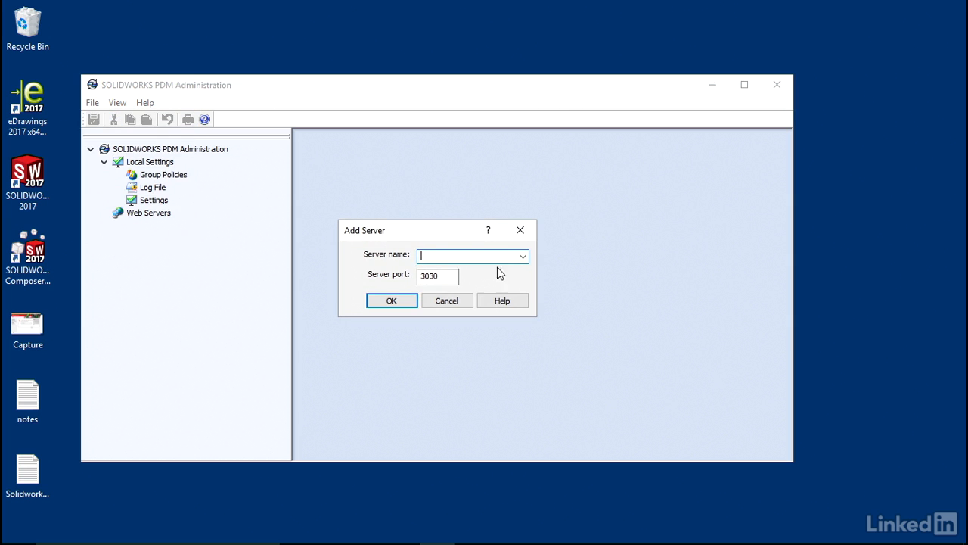
{"action": "left_click", "coordinate": [523, 258]}
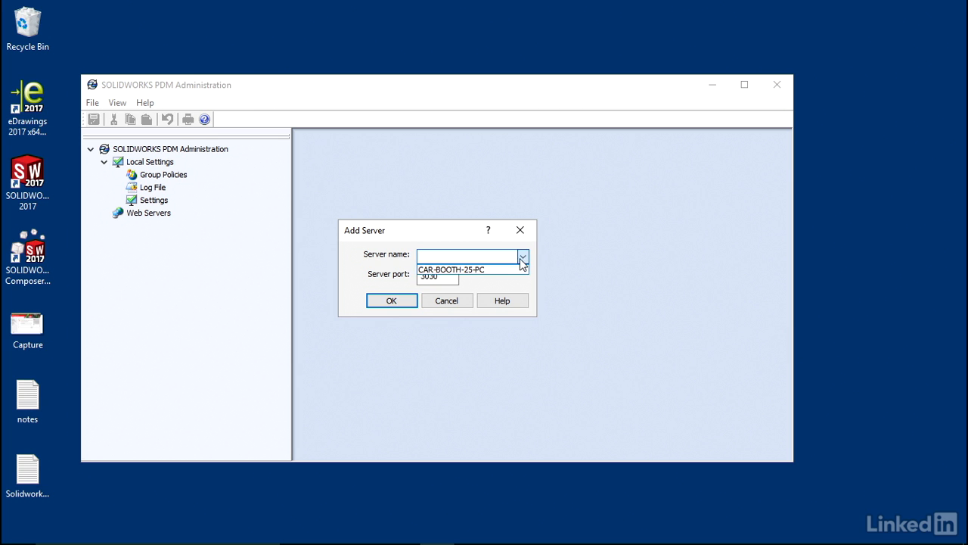
{"action": "left_click", "coordinate": [483, 270]}
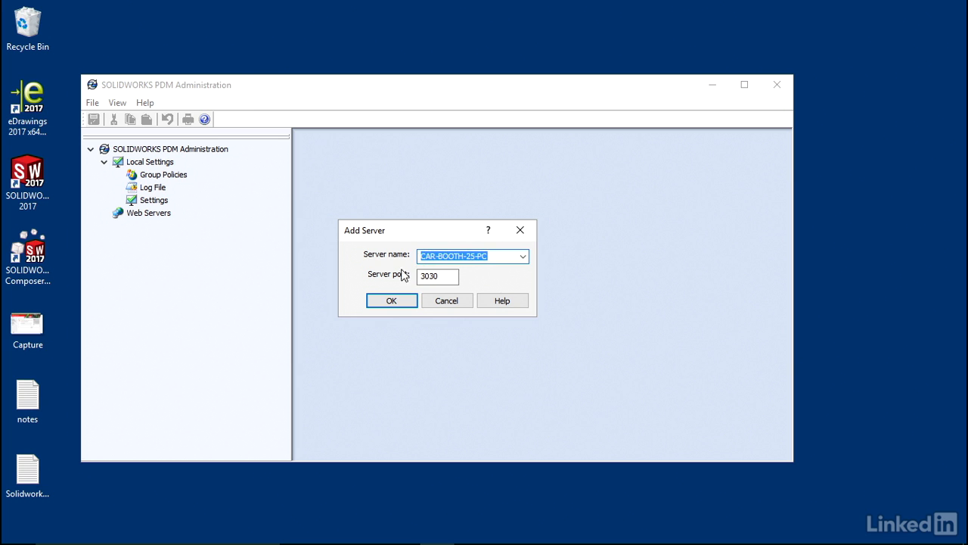
{"action": "left_click", "coordinate": [378, 307]}
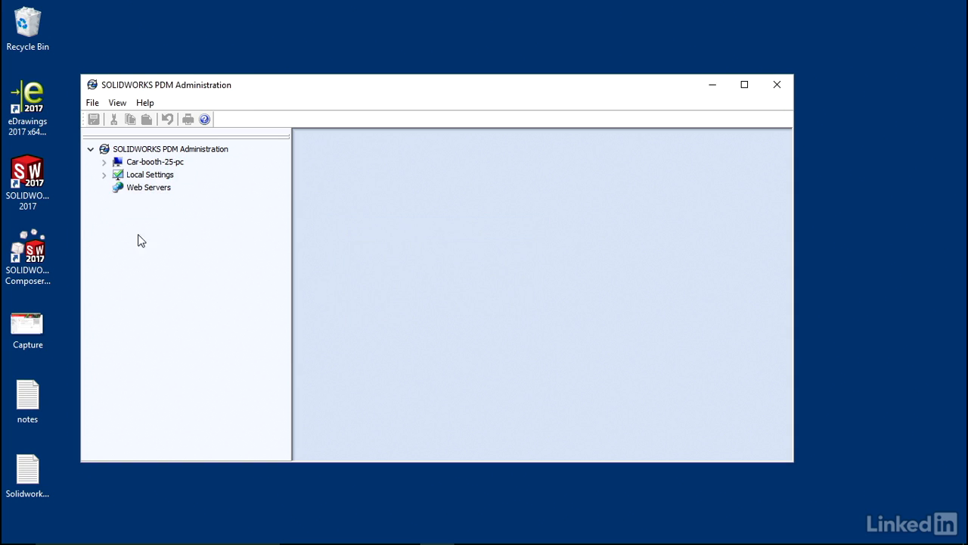
- Expand the server and open Dave's Vault, accepting the license agreement
{"action": "left_click", "coordinate": [104, 162]}
{"action": "left_click", "coordinate": [164, 164]}
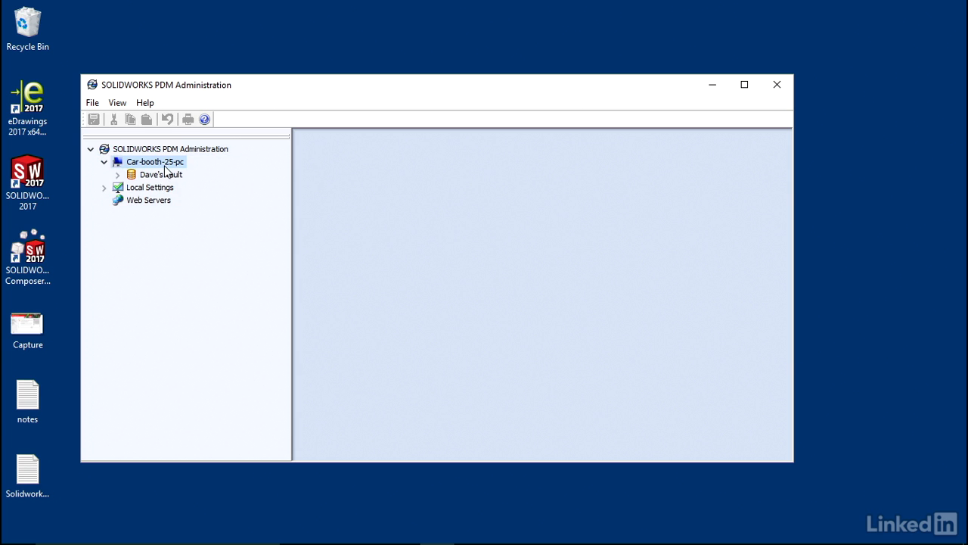
{"action": "double_click", "coordinate": [162, 175]}
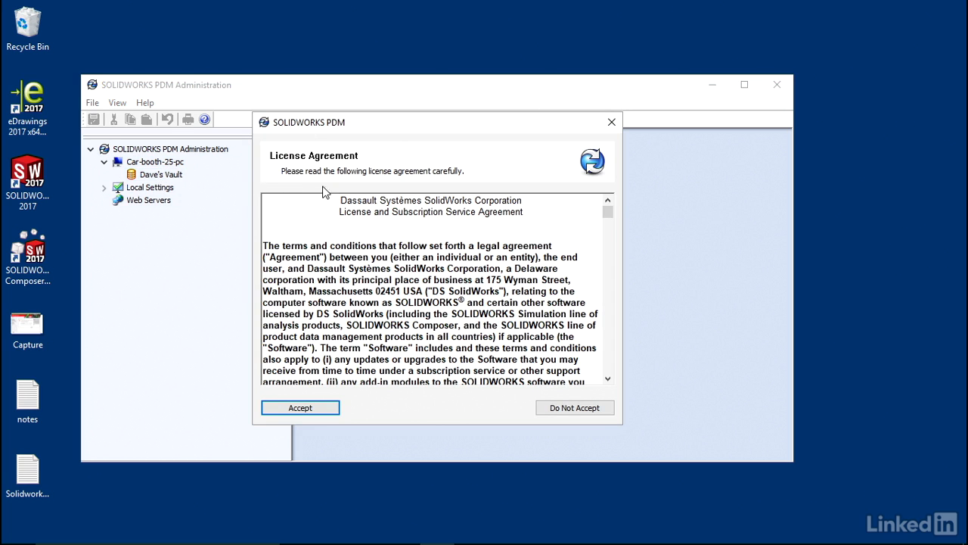
{"action": "left_click", "coordinate": [318, 409]}
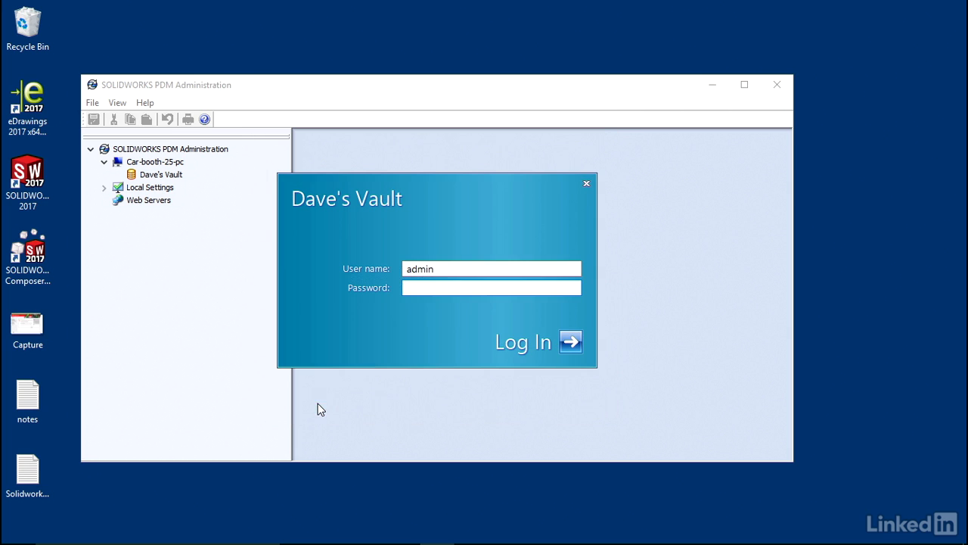
- Log in to Dave's Vault as admin and browse its administration tree
{"action": "left_click", "coordinate": [437, 269]}
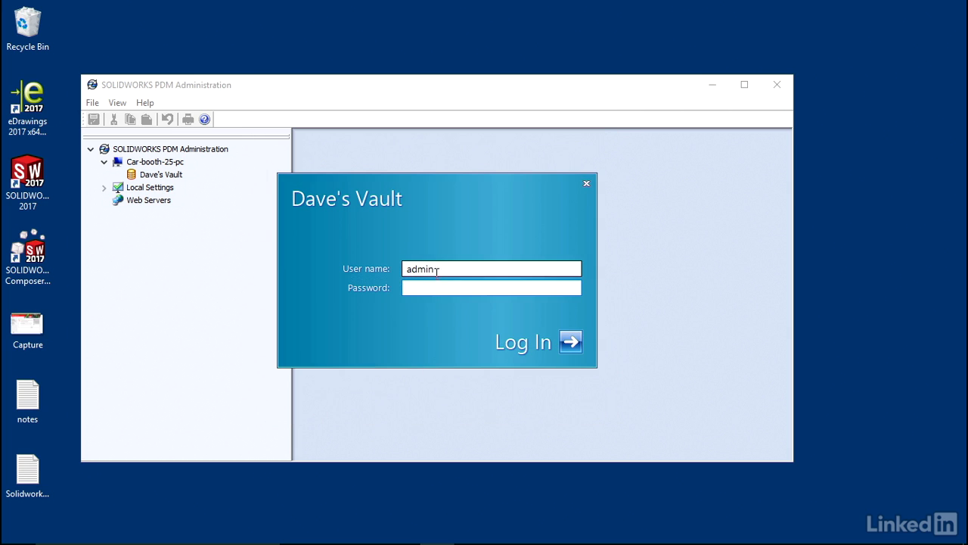
{"action": "left_click", "coordinate": [434, 286]}
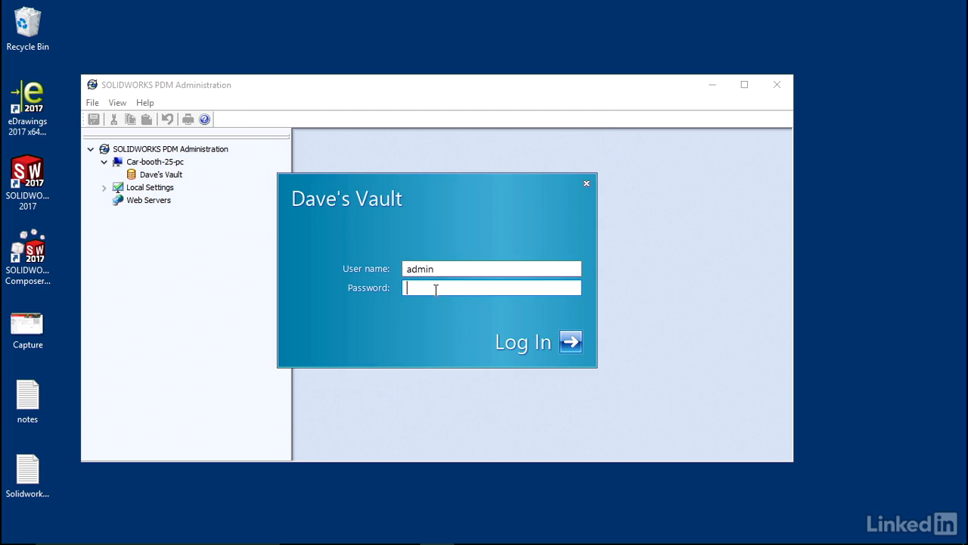
{"action": "left_click", "coordinate": [569, 345]}
{"action": "left_click_drag", "start_coordinate": [287, 291], "coordinate": [286, 255]}
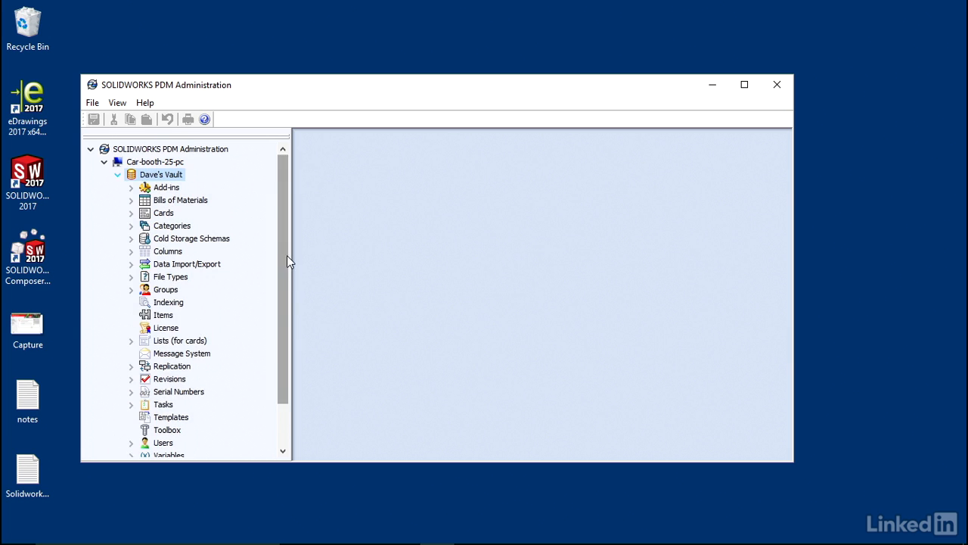
- Create a local view of Dave's Vault in Windows (C:), making it accessible for all users on this computer
{"action": "left_click", "coordinate": [118, 175]}
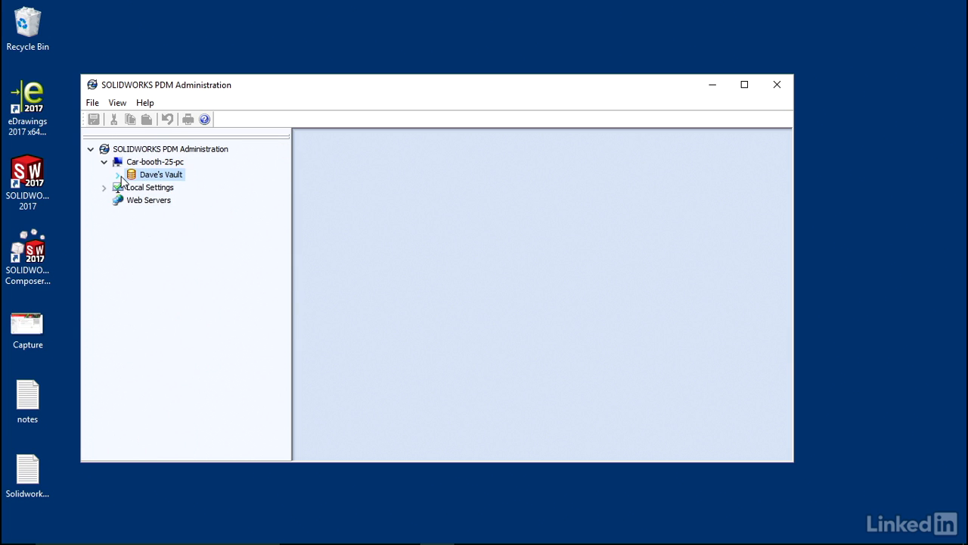
{"action": "right_click", "coordinate": [161, 182]}
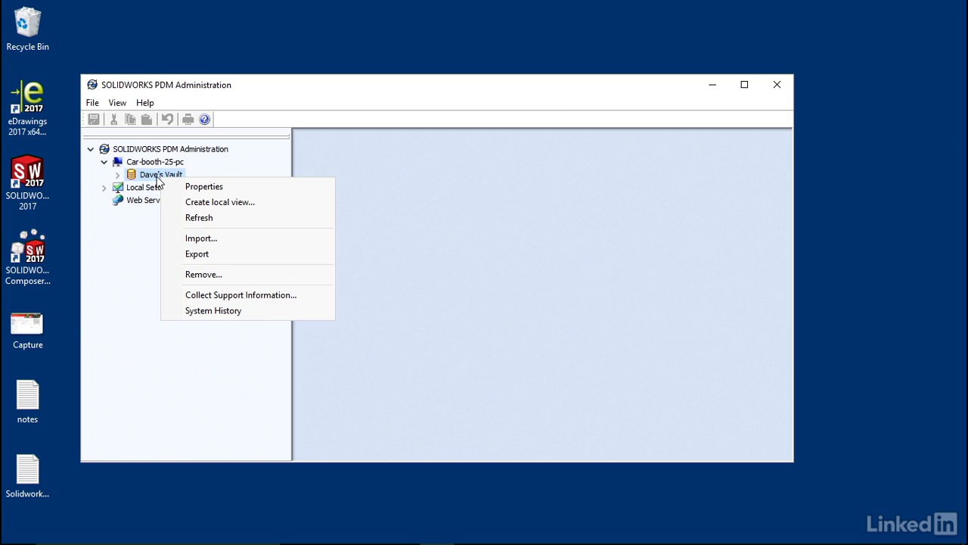
{"action": "left_click", "coordinate": [215, 202]}
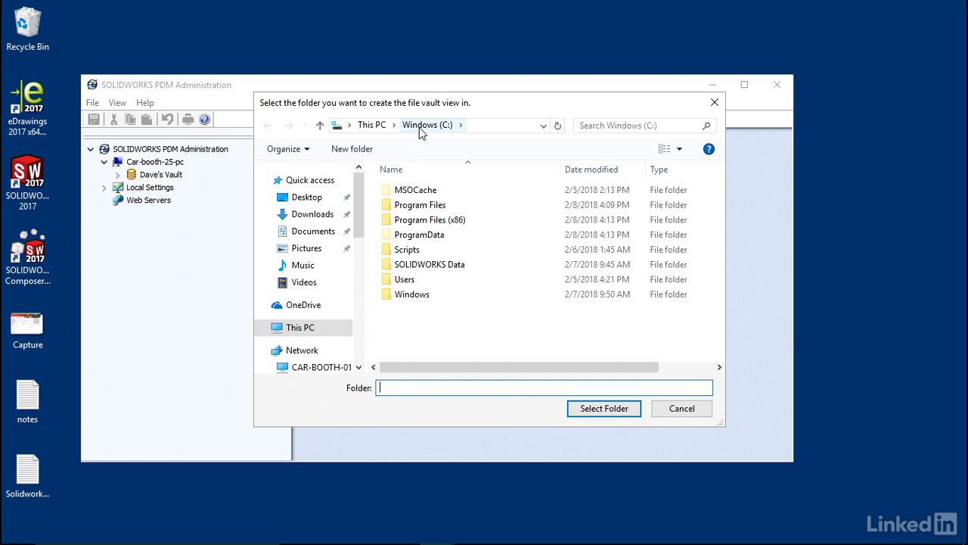
{"action": "left_click", "coordinate": [606, 408]}
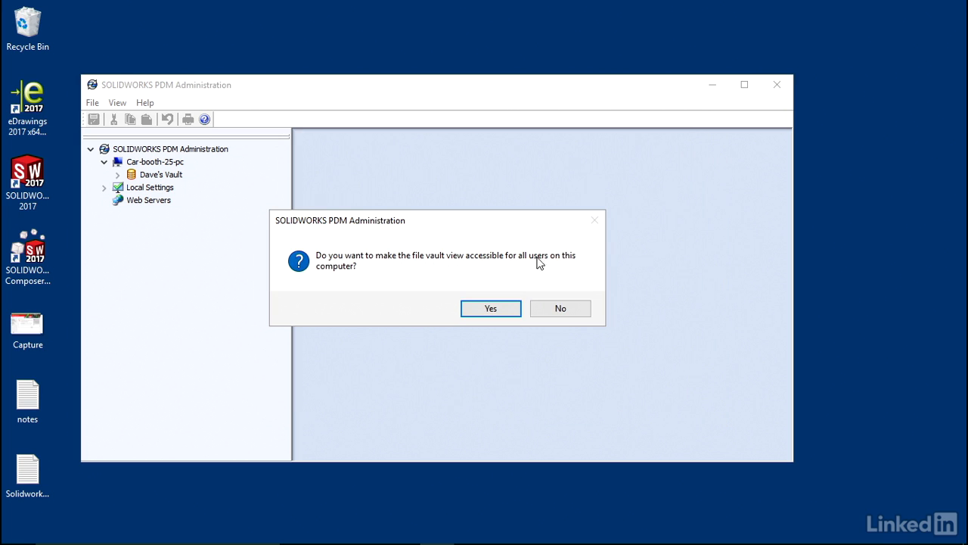
{"action": "left_click", "coordinate": [476, 308]}
{"action": "left_click", "coordinate": [476, 308]}
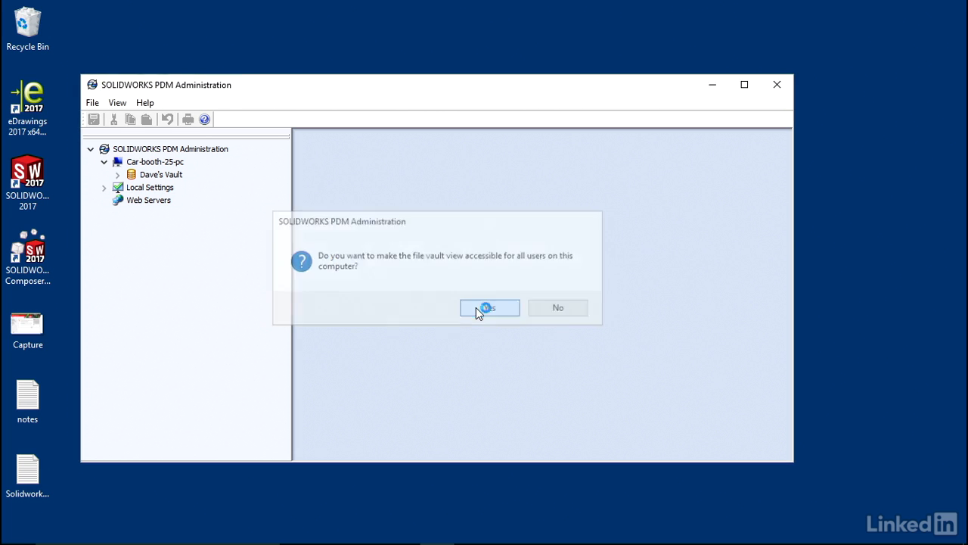
{"action": "left_click", "coordinate": [476, 308]}
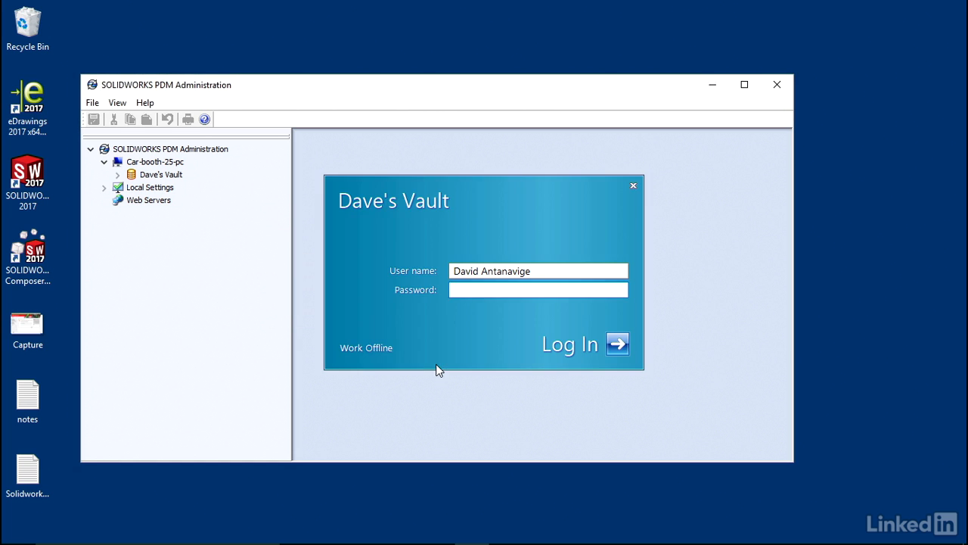
- Log in to the new vault view with the user name admin
{"action": "left_click_drag", "start_coordinate": [548, 271], "coordinate": [439, 270]}
{"action": "type", "text": "admin"}
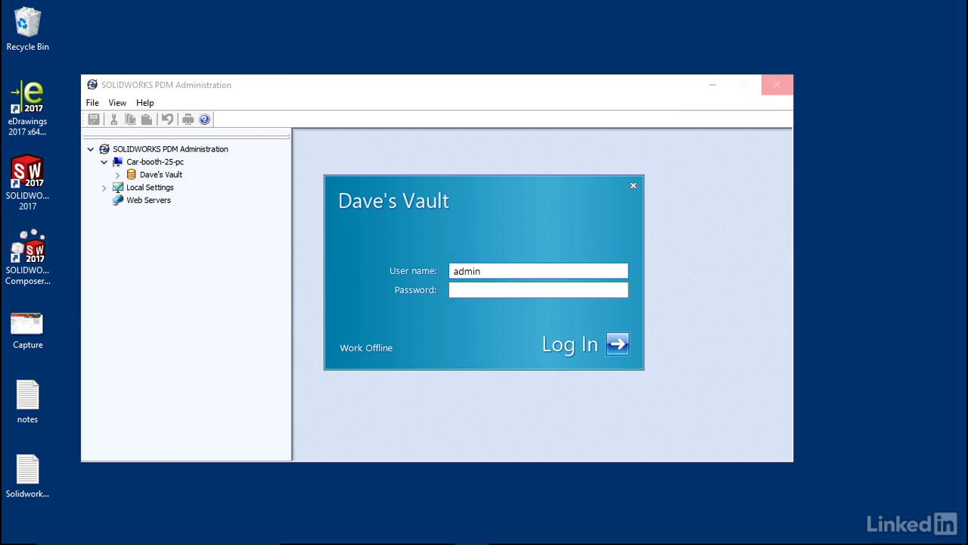
{"action": "left_click", "coordinate": [617, 344]}
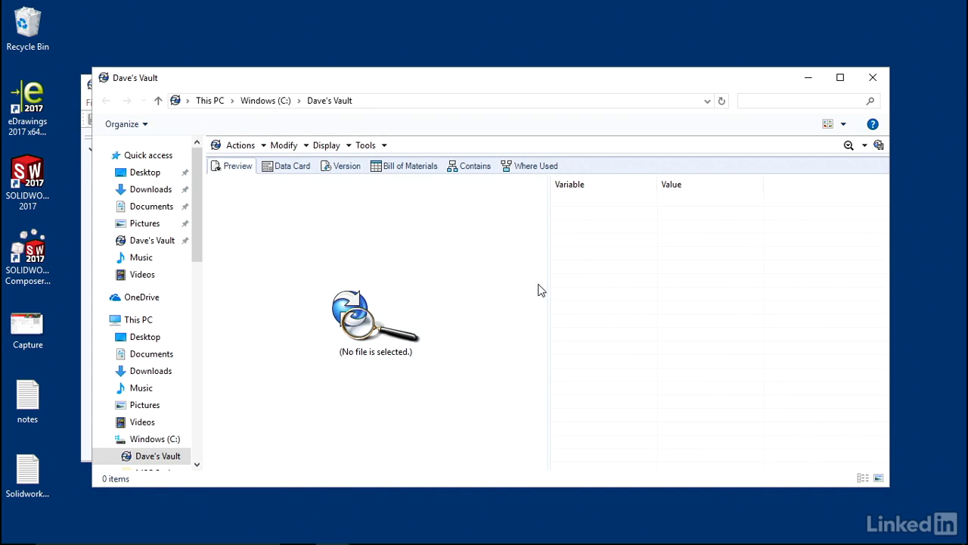
- Move the preview pane down and check the vault view's location in Windows (C:) before returning to it
{"action": "left_click_drag", "start_coordinate": [551, 156], "coordinate": [557, 315]}
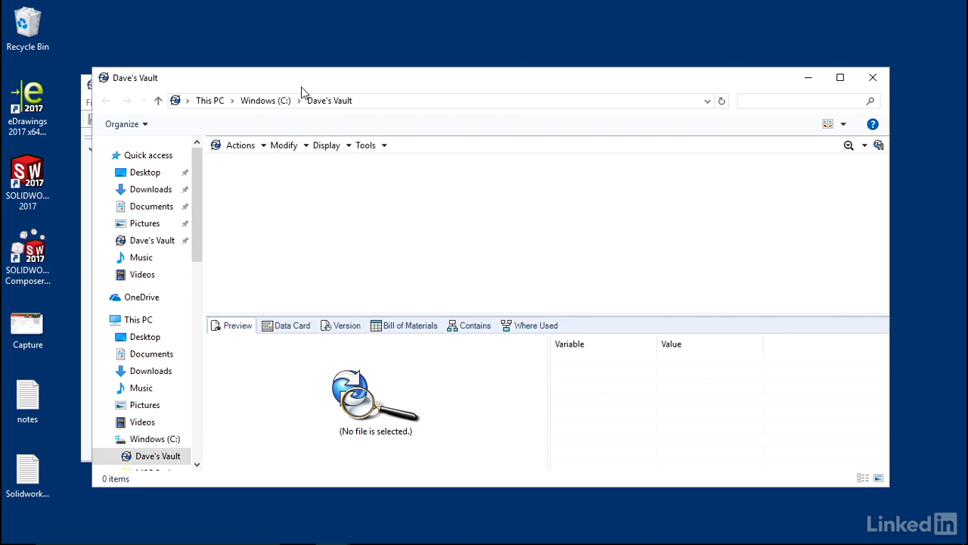
{"action": "left_click", "coordinate": [267, 101]}
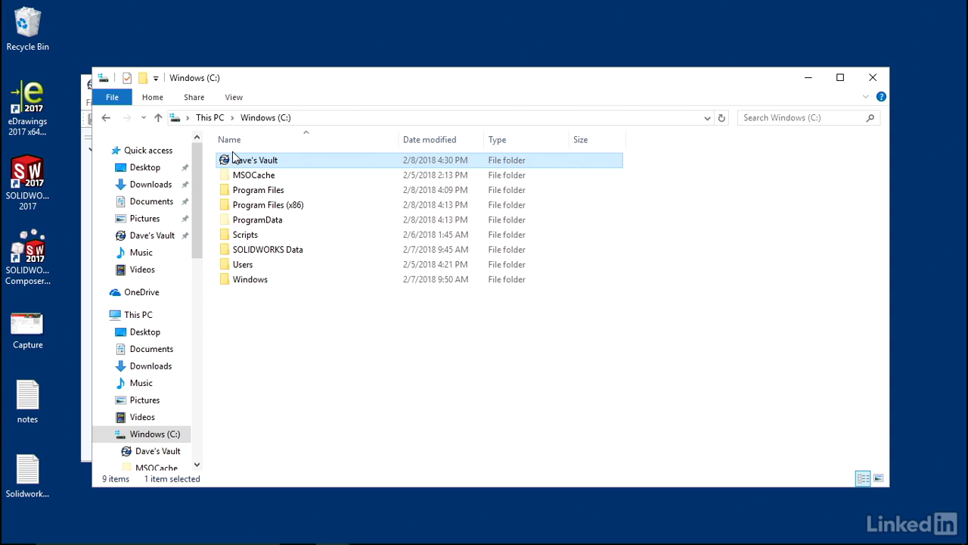
{"action": "left_click", "coordinate": [144, 242]}
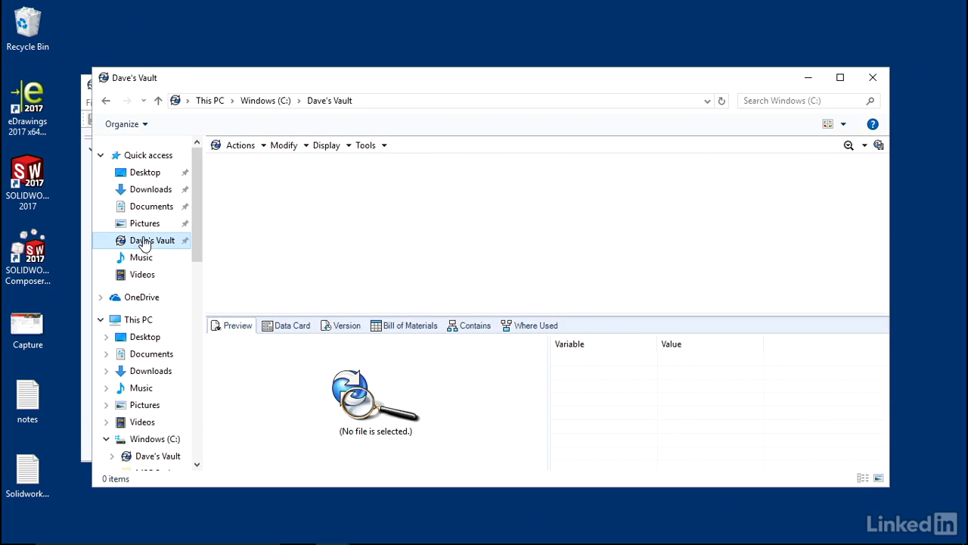
- Create a new folder named First Folder in the vault view
{"action": "right_click", "coordinate": [252, 207]}
{"action": "mouse_move", "coordinate": [305, 308]}
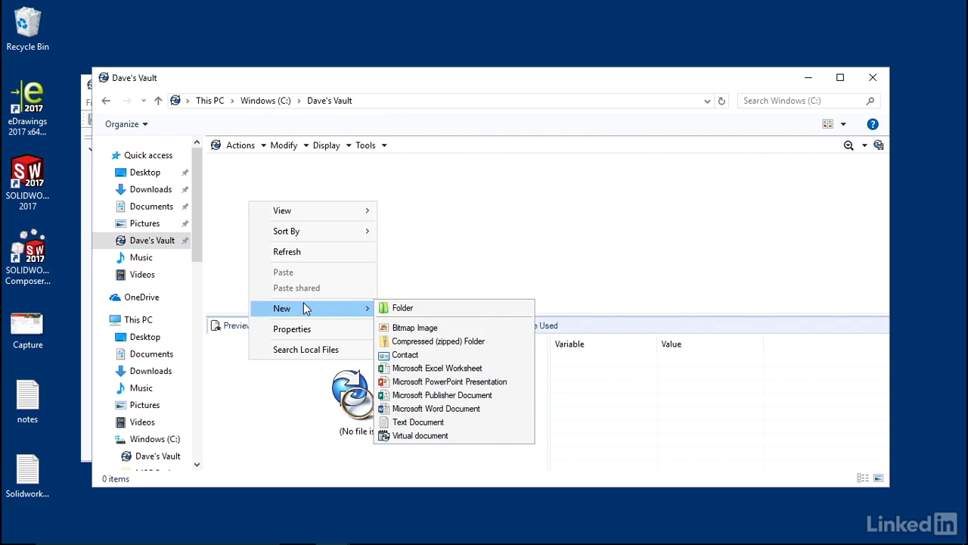
{"action": "left_click", "coordinate": [412, 310]}
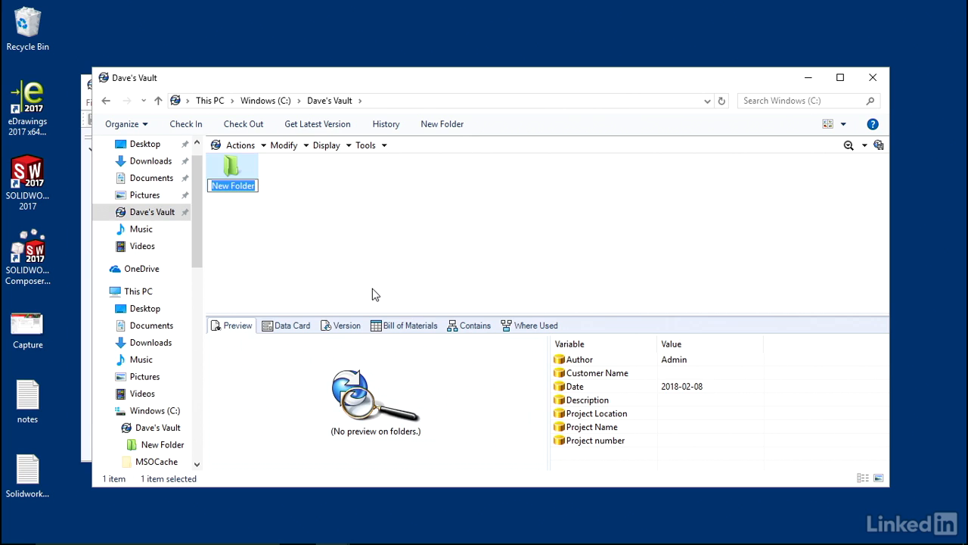
{"action": "type", "text": "First F"}
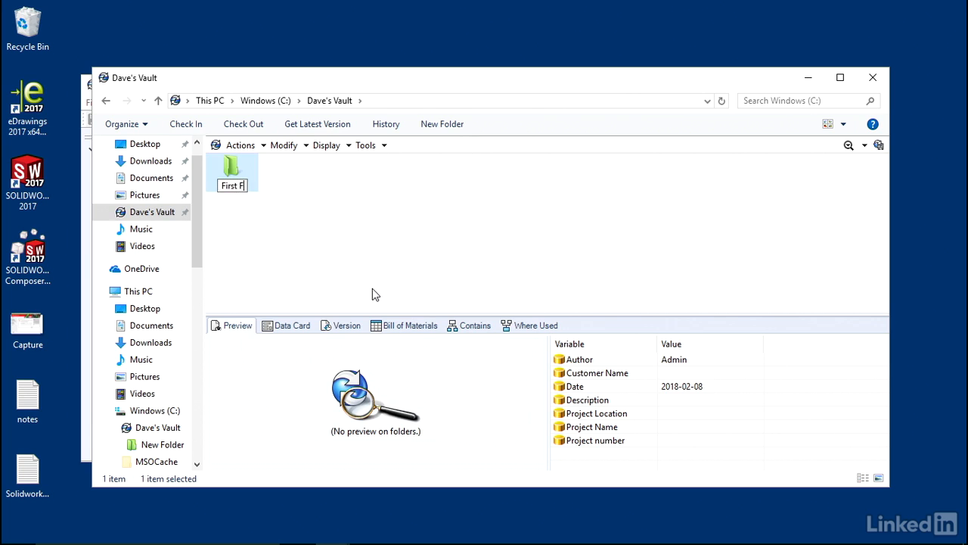
{"action": "type", "text": "older"}
{"action": "left_click", "coordinate": [372, 288]}
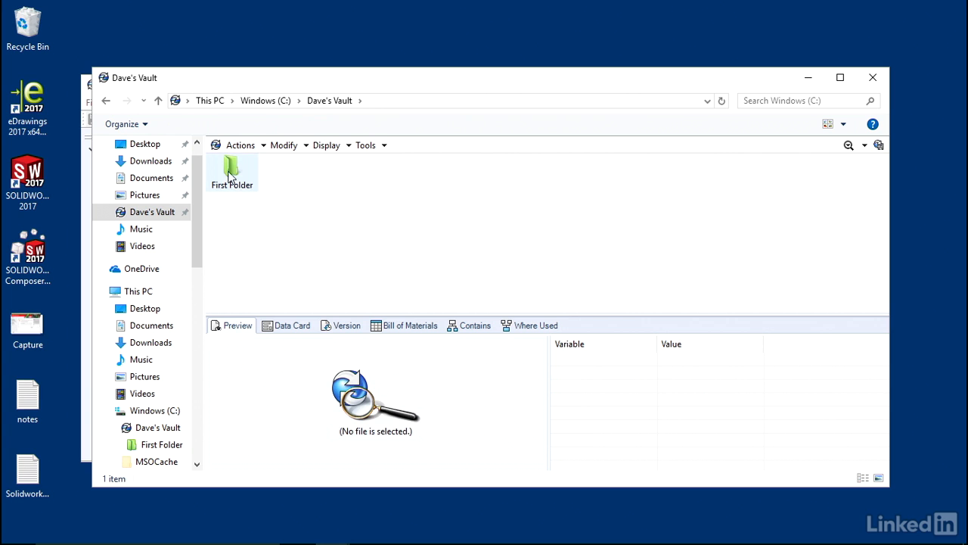
- Close the Dave's Vault window
{"action": "left_click", "coordinate": [366, 146]}
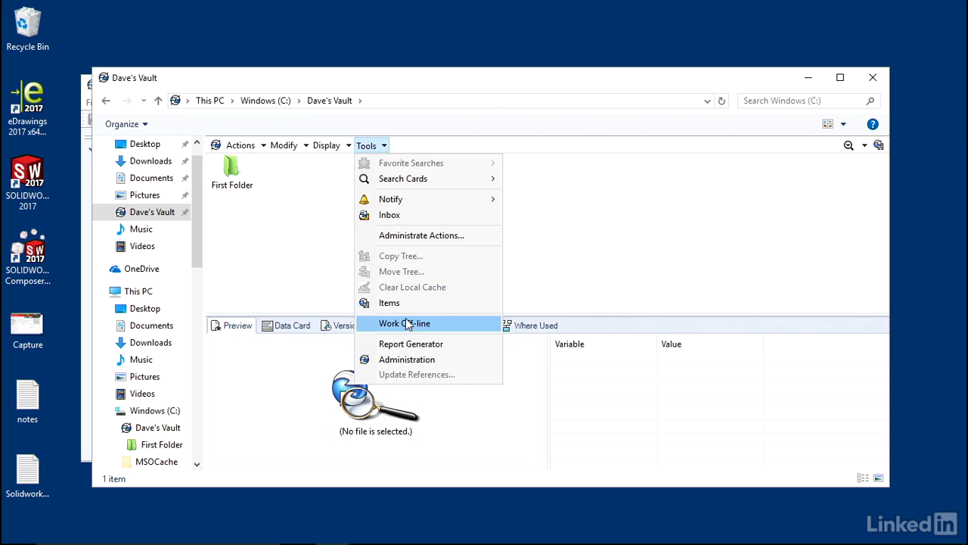
{"action": "left_click", "coordinate": [338, 215]}
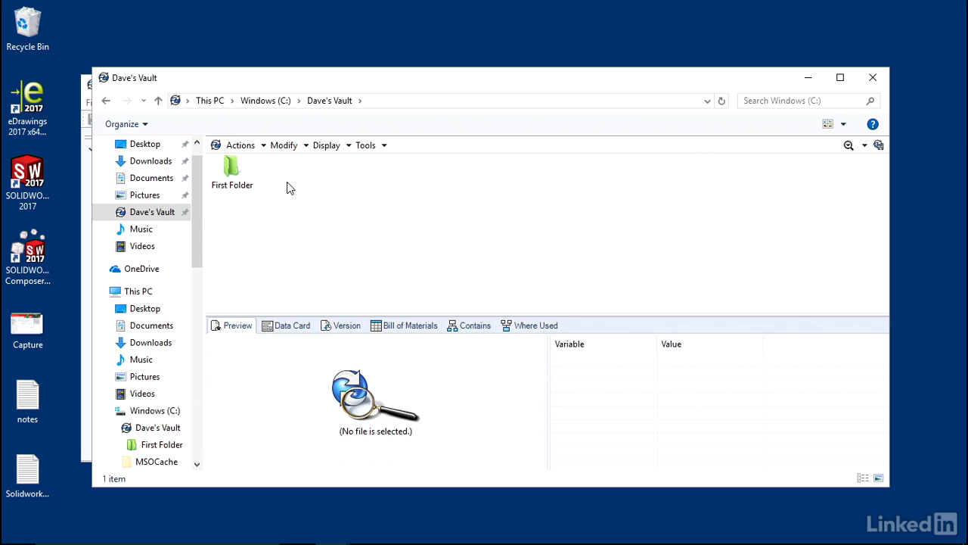
{"action": "left_click", "coordinate": [875, 79]}
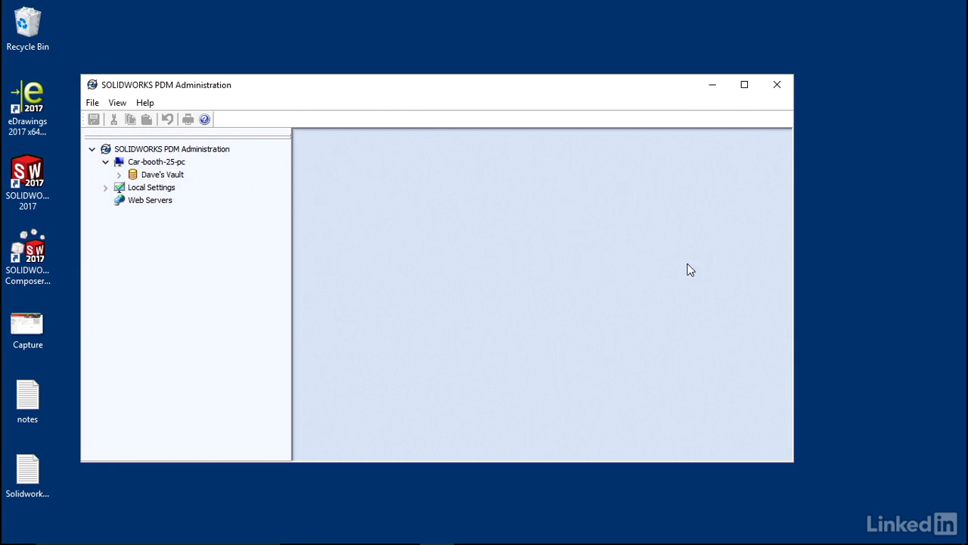
- Log off the admin session on Dave's Vault from the SOLIDWORKS PDM system tray menu
{"action": "left_click", "coordinate": [957, 533]}
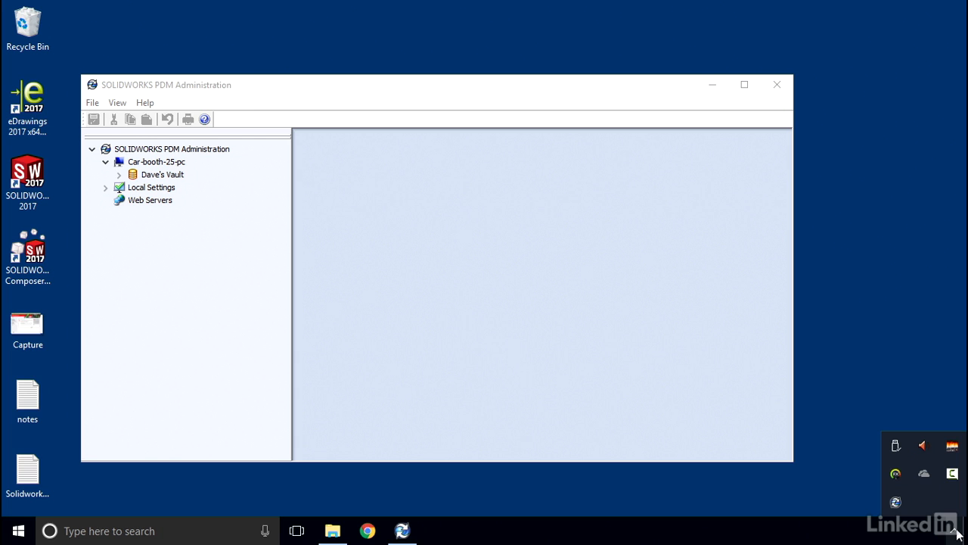
{"action": "right_click", "coordinate": [897, 502]}
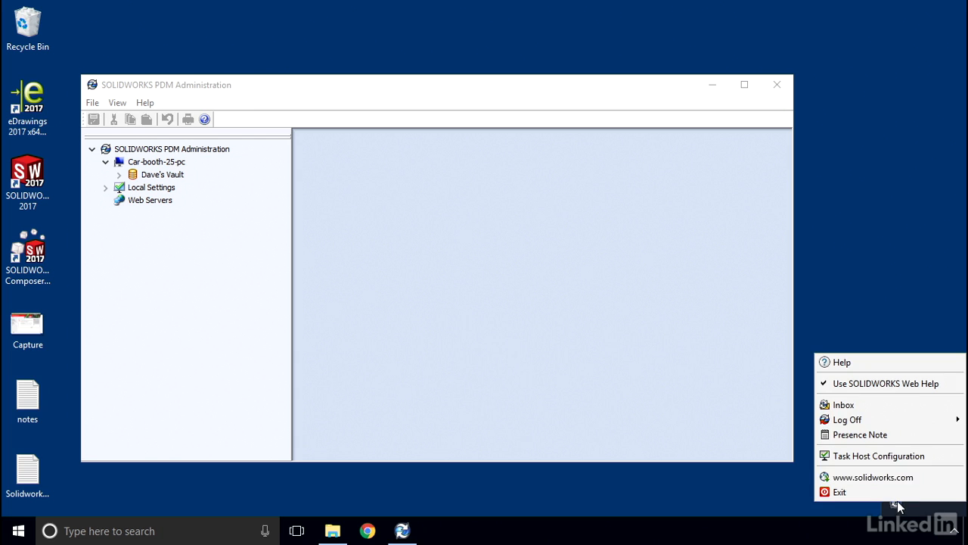
{"action": "mouse_move", "coordinate": [825, 425]}
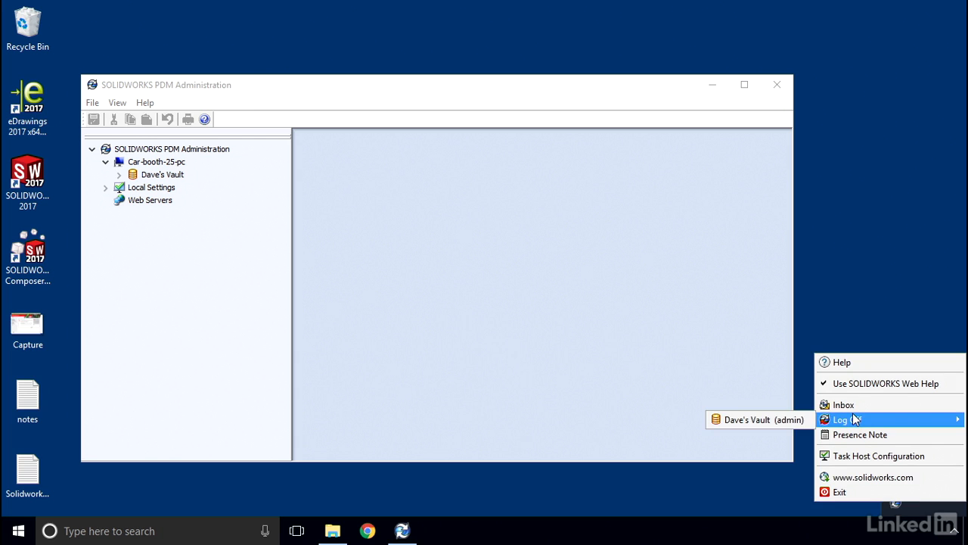
{"action": "left_click", "coordinate": [800, 419]}
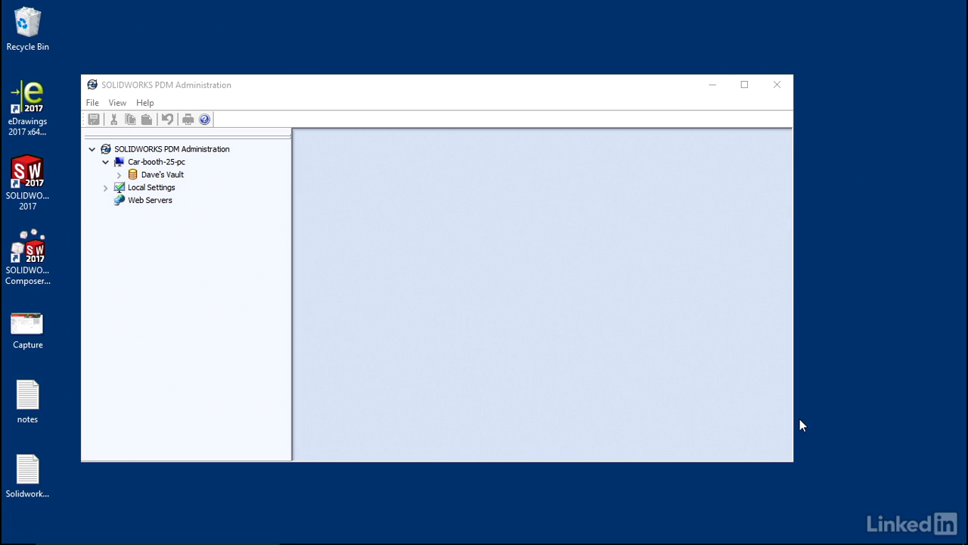
- Exit SOLIDWORKS PDM Administration
{"action": "left_click", "coordinate": [92, 104]}
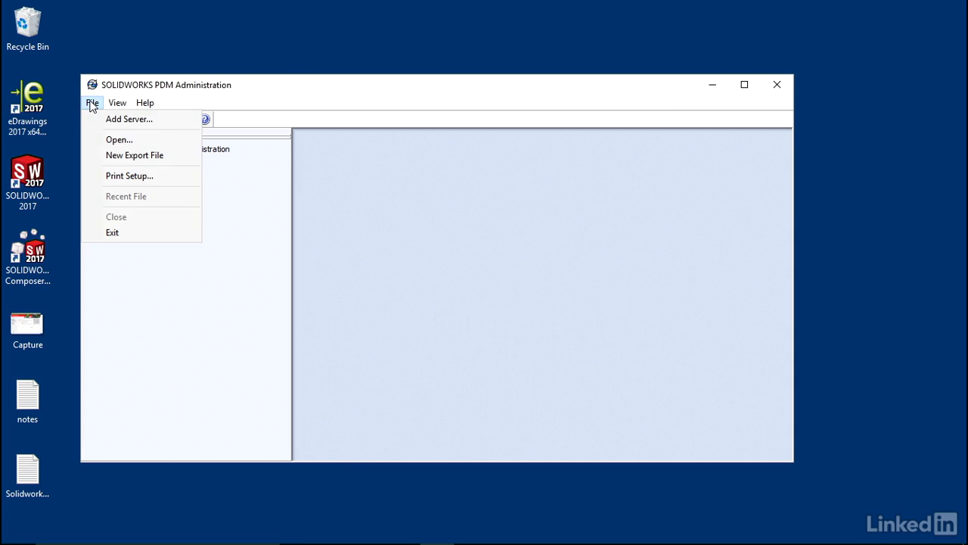
{"action": "left_click", "coordinate": [118, 230]}
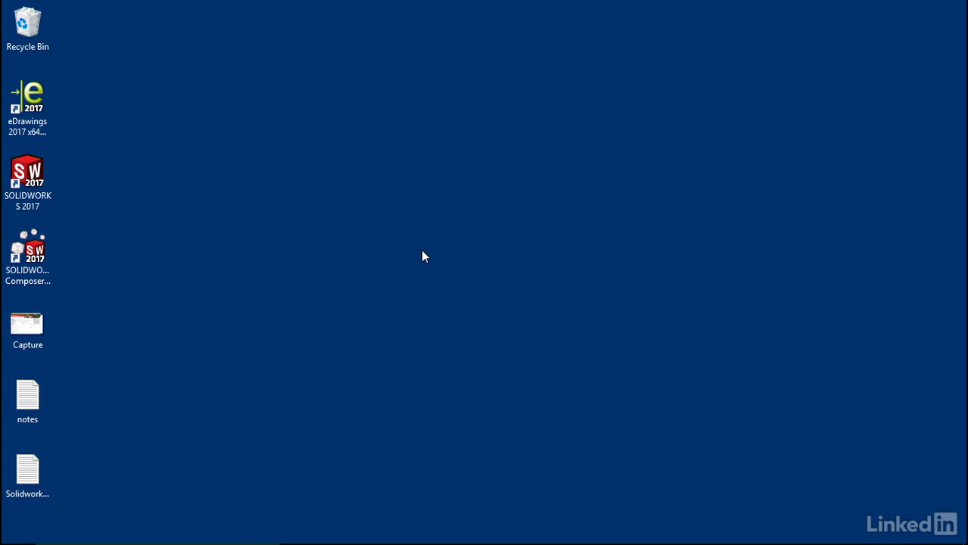